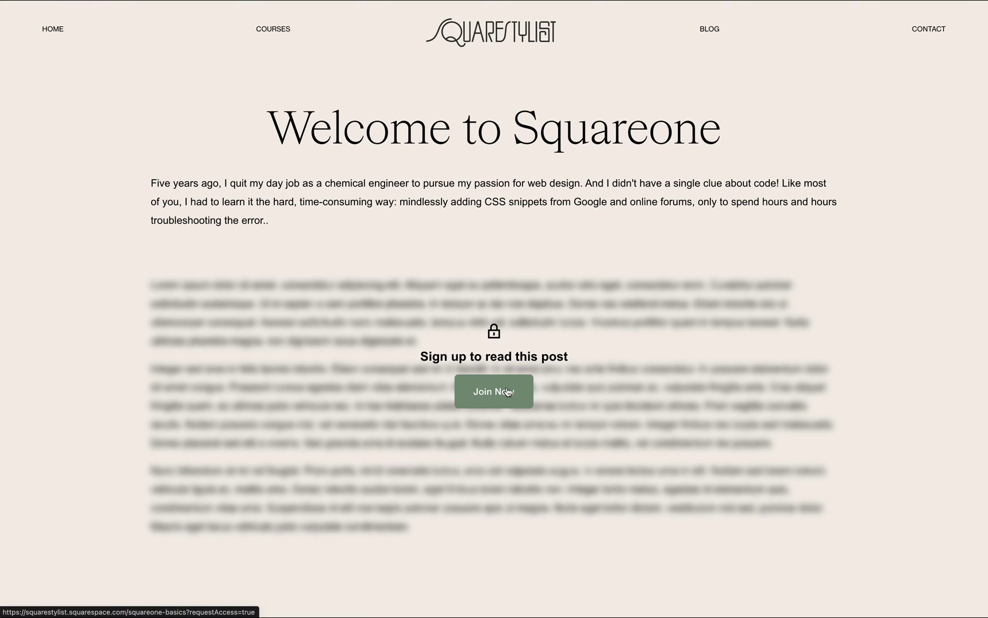
Examine the locked Welcome to Squareone post and compare the yearly and monthly subscription options on its sign-up page
key("alt+Left")
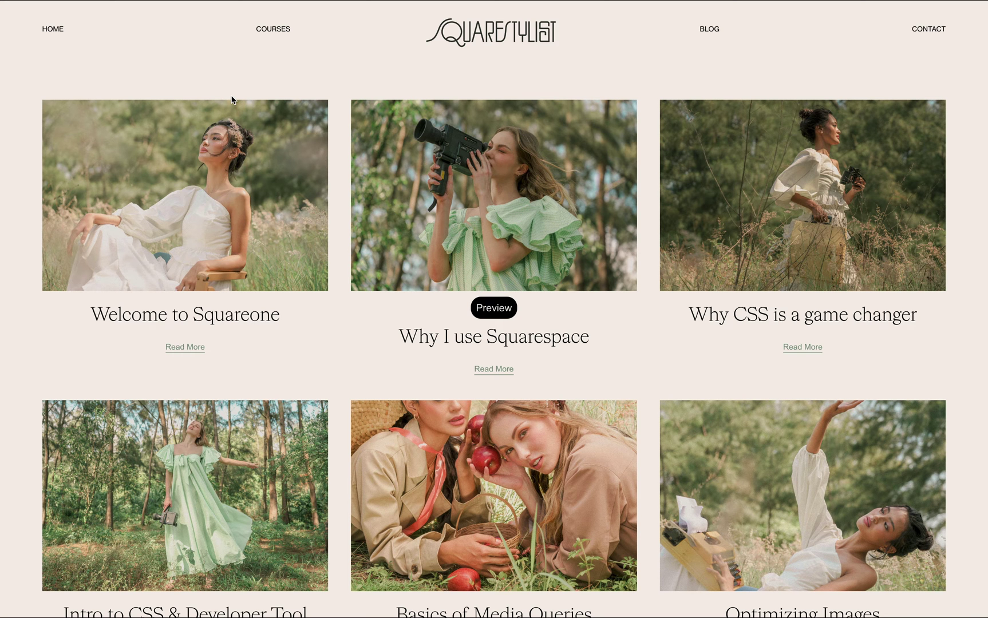
left_click(243, 161)
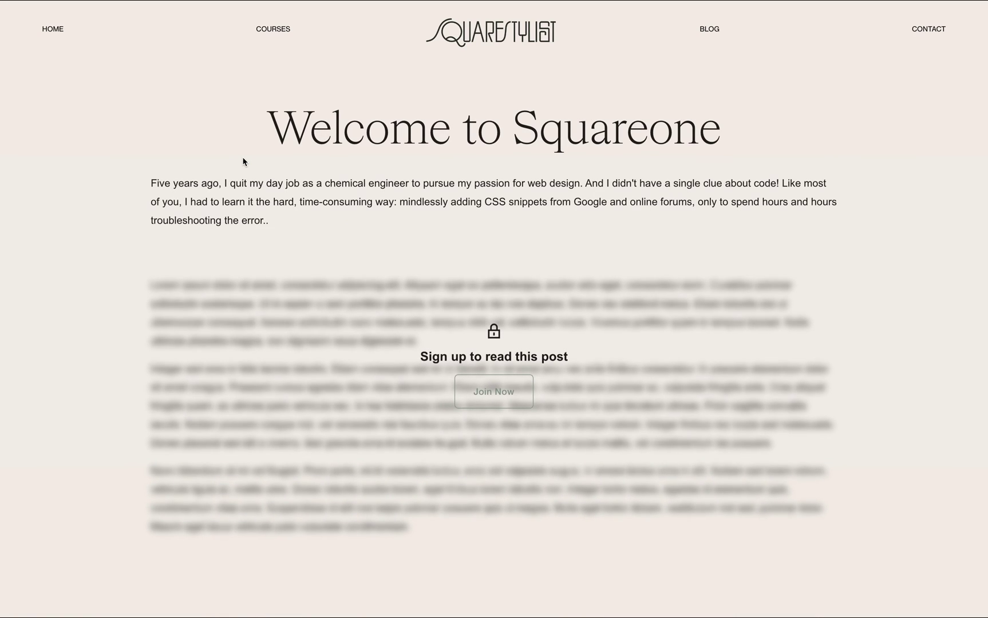
left_click(510, 392)
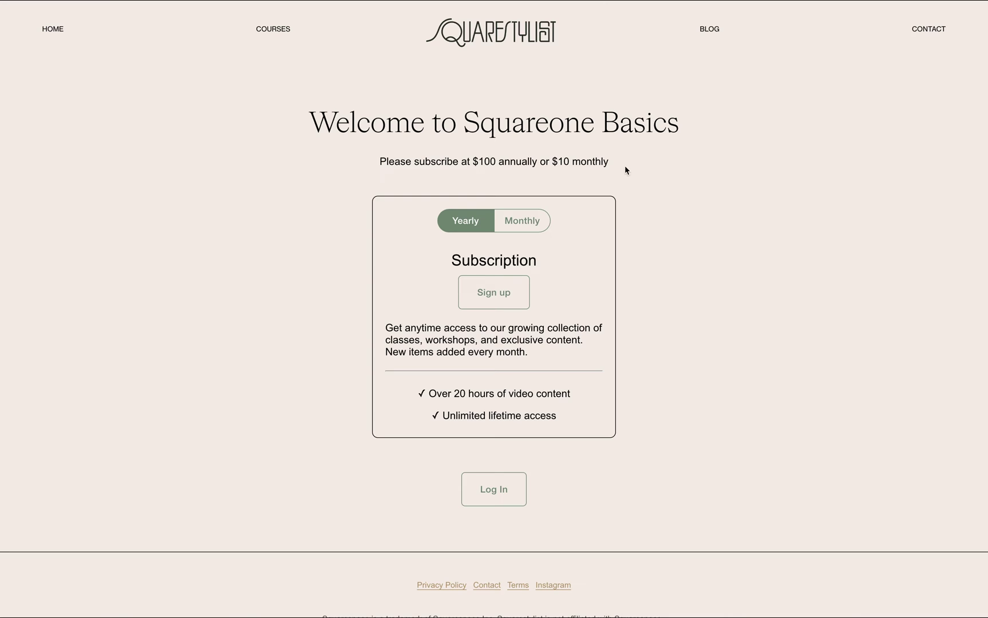
left_click(524, 221)
left_click(453, 224)
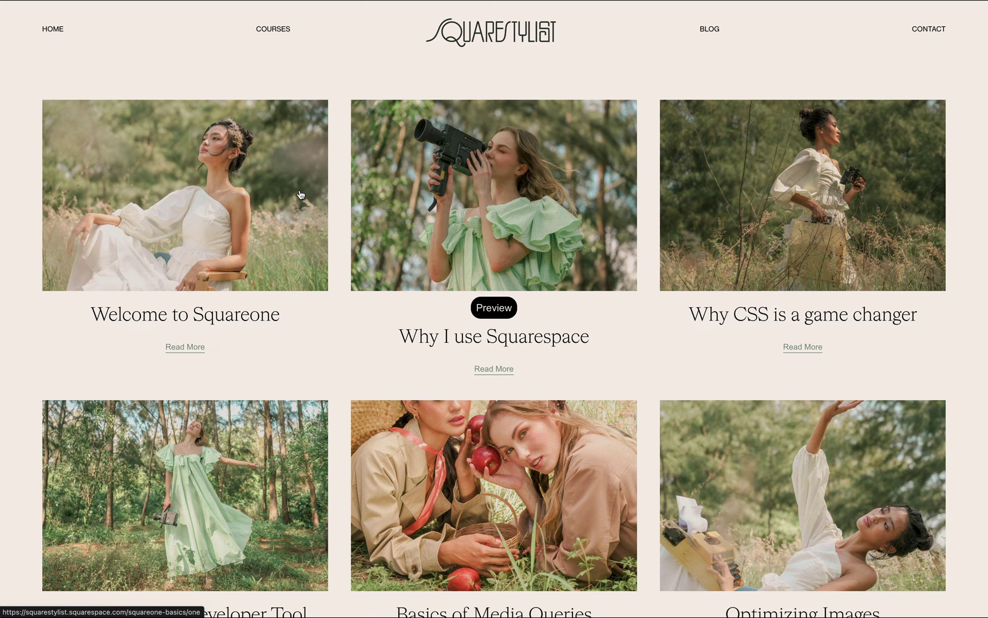
Compare the locked Welcome to Squareone post with the Why I use Squarespace preview post
left_click(300, 195)
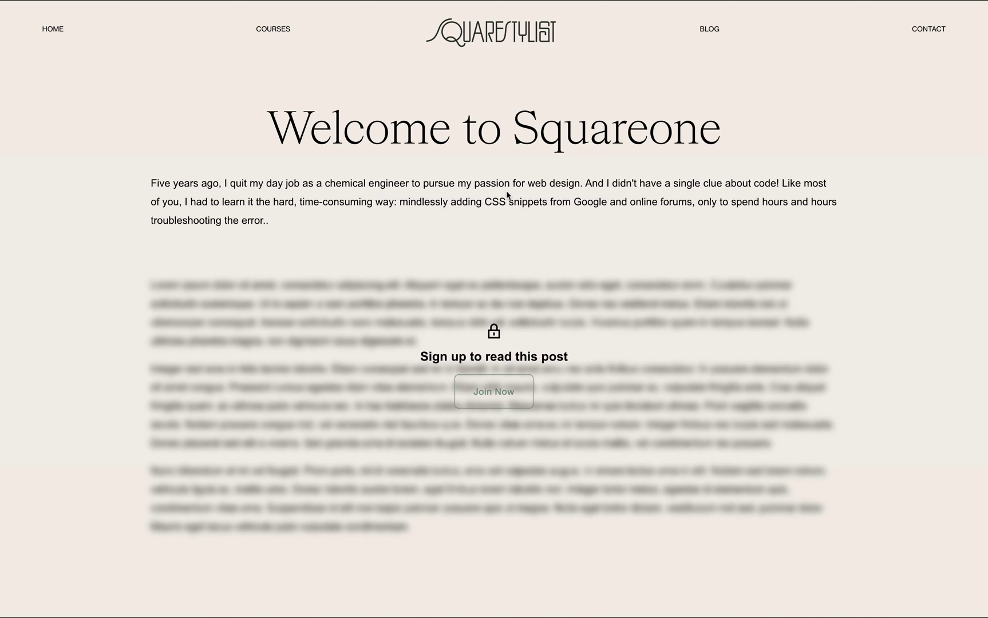
key("alt+Left")
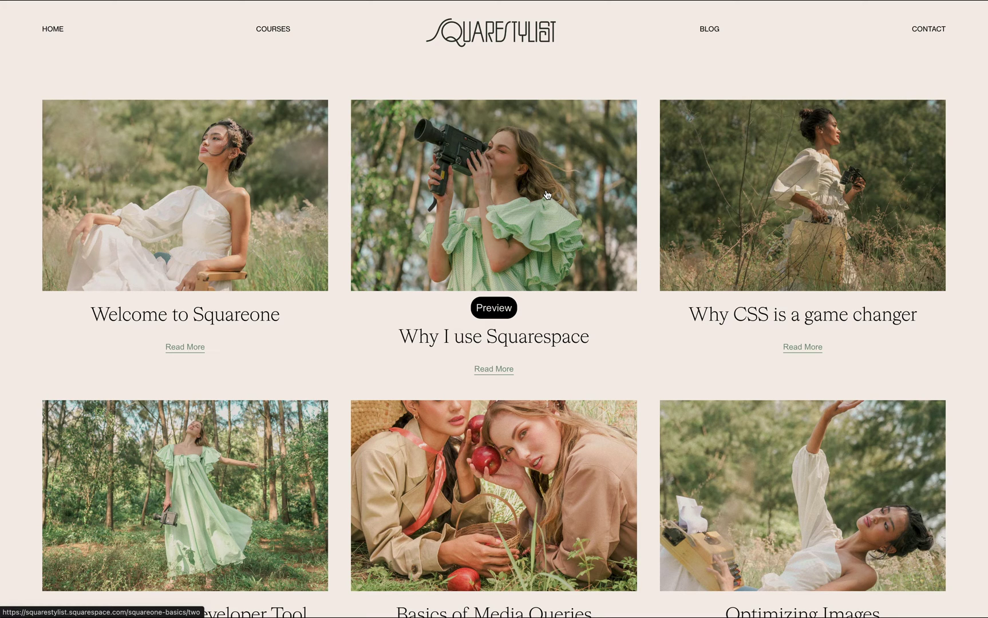
left_click(524, 192)
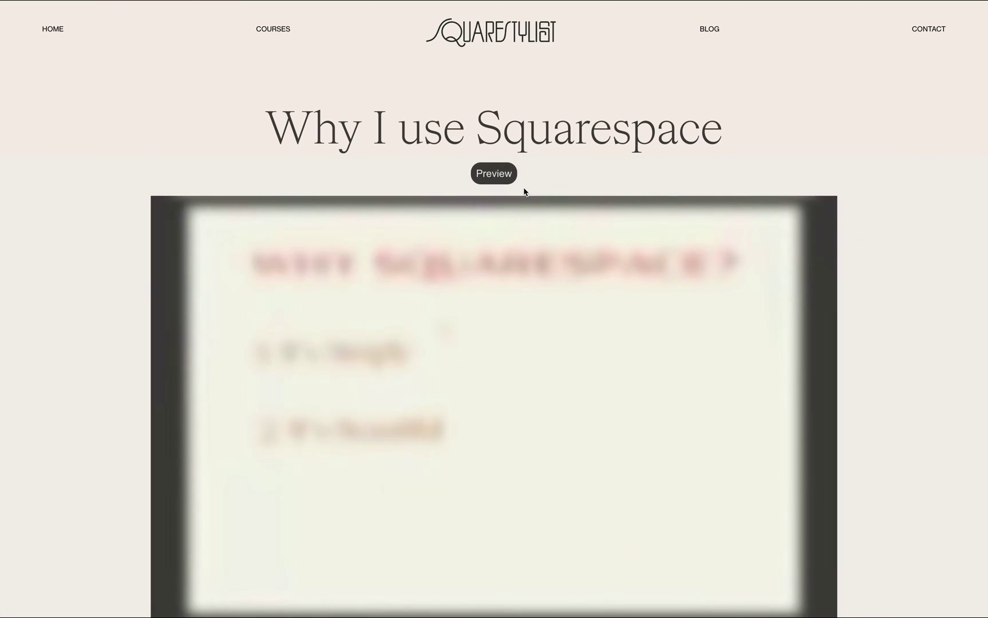
scroll(525, 192, "down", 2)
scroll(524, 192, "up", 2)
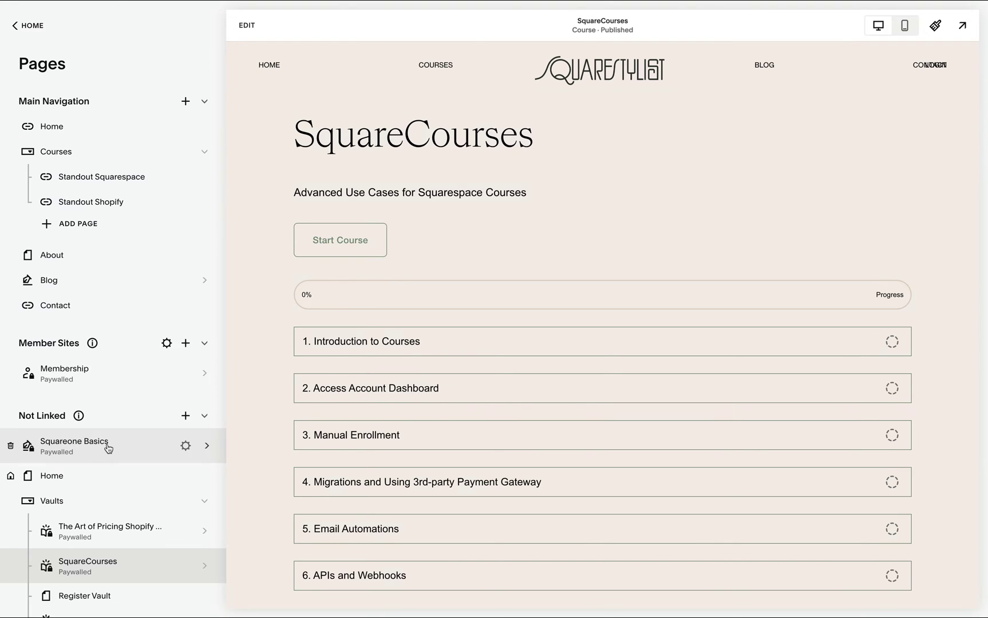
Start creating a pricing plan for the Squareone Basics blog
left_click(108, 449)
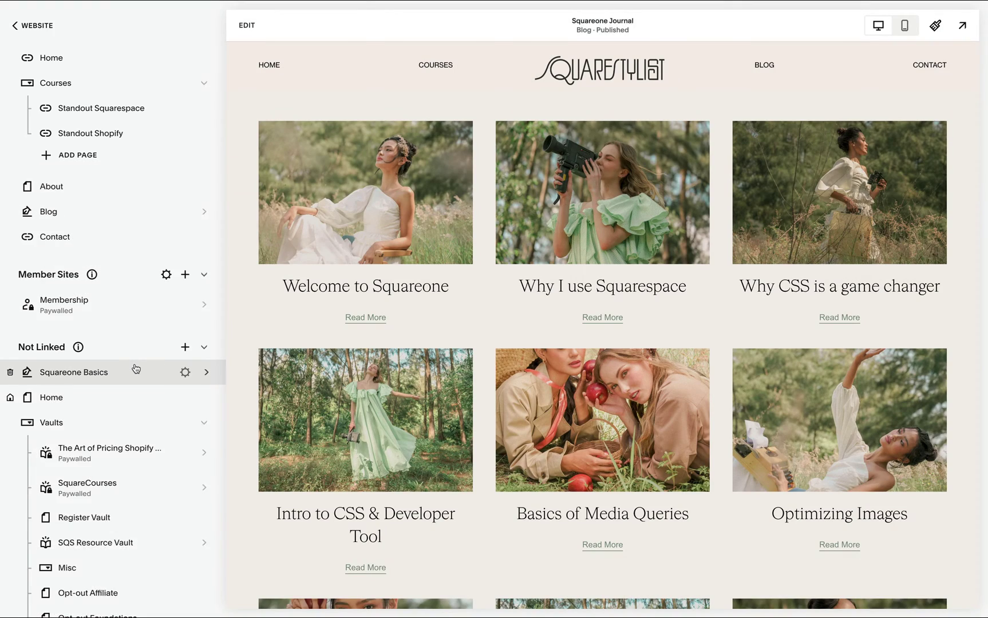
left_click(135, 370)
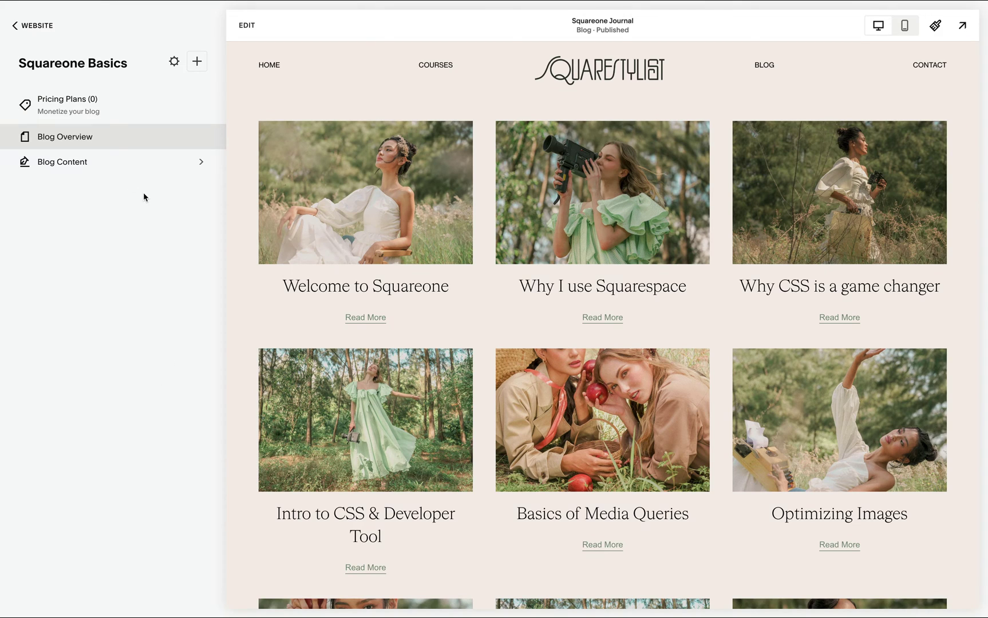
left_click(96, 102)
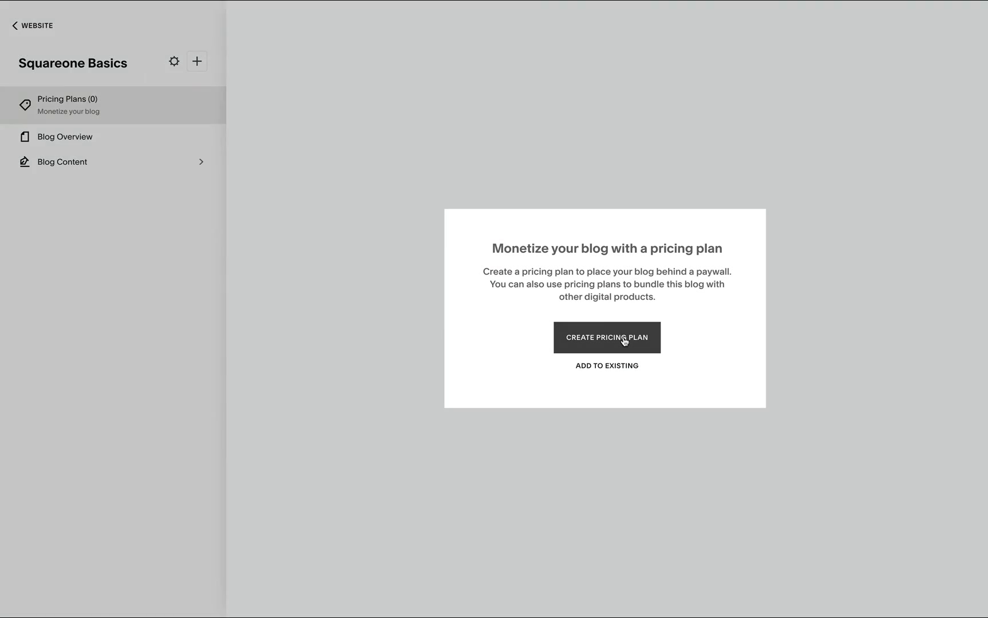
left_click(624, 339)
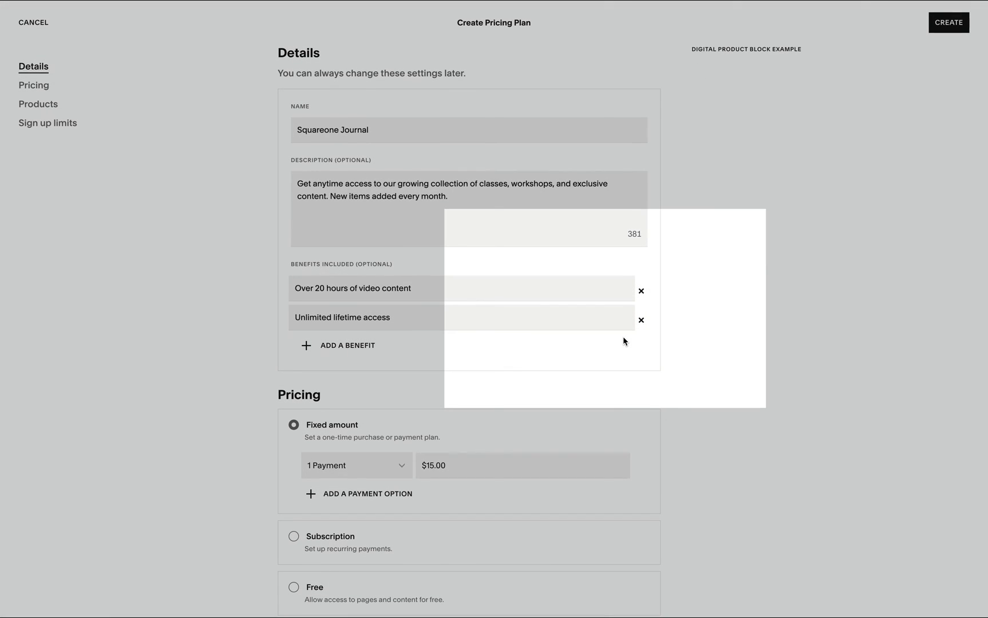
Set the new plan's pricing type to Free
scroll(423, 346, "down", 3)
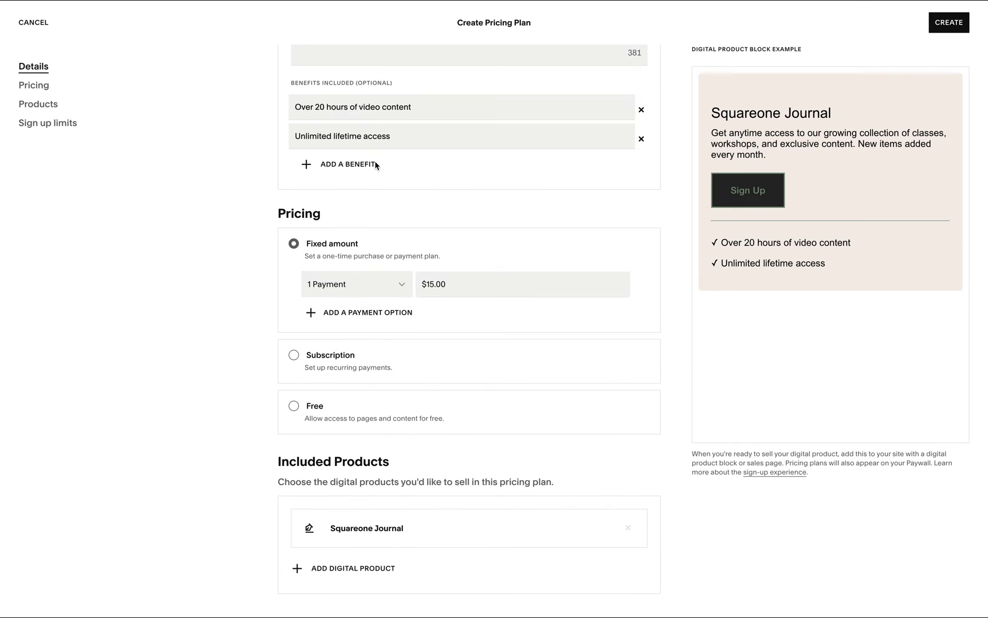
scroll(378, 163, "up", 1)
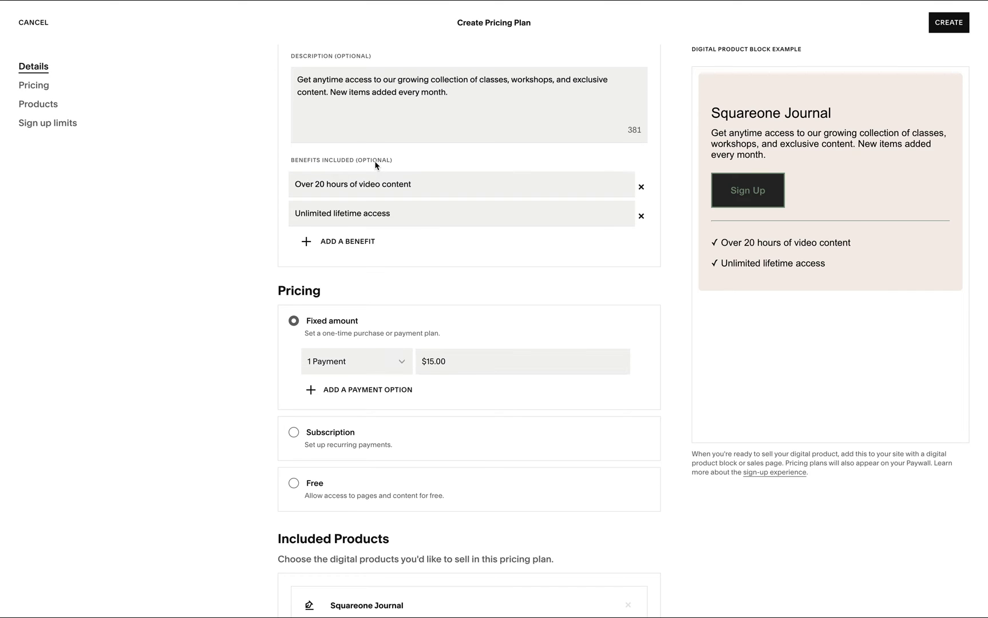
scroll(376, 164, "down", 4)
left_click(294, 161)
scroll(449, 203, "up", 2)
scroll(448, 204, "up", 4)
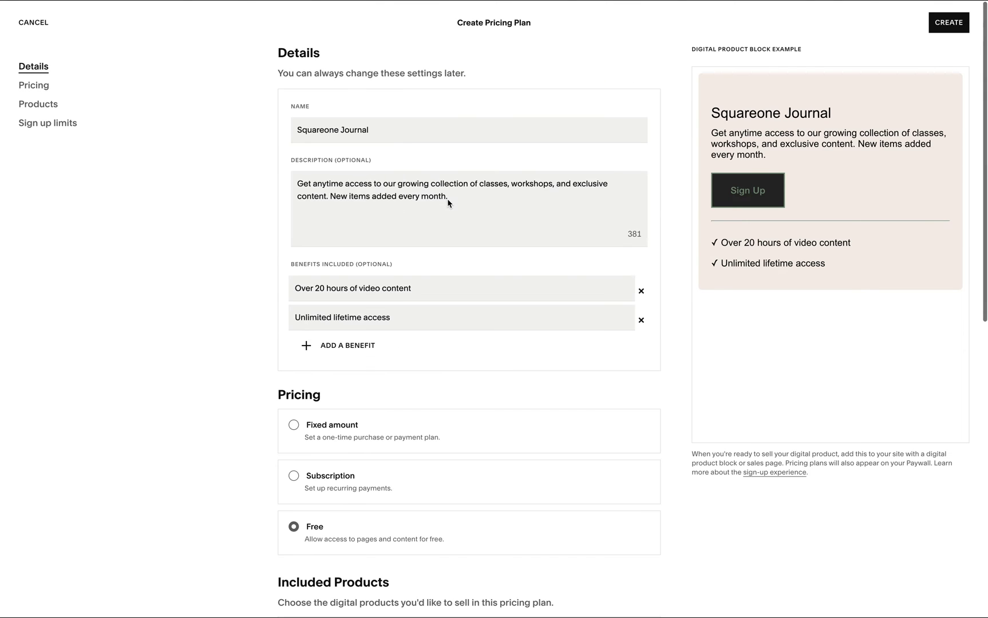
Name the pricing plan "Squareone Free" and clear its description
left_click_drag(386, 142, 299, 126)
type("S")
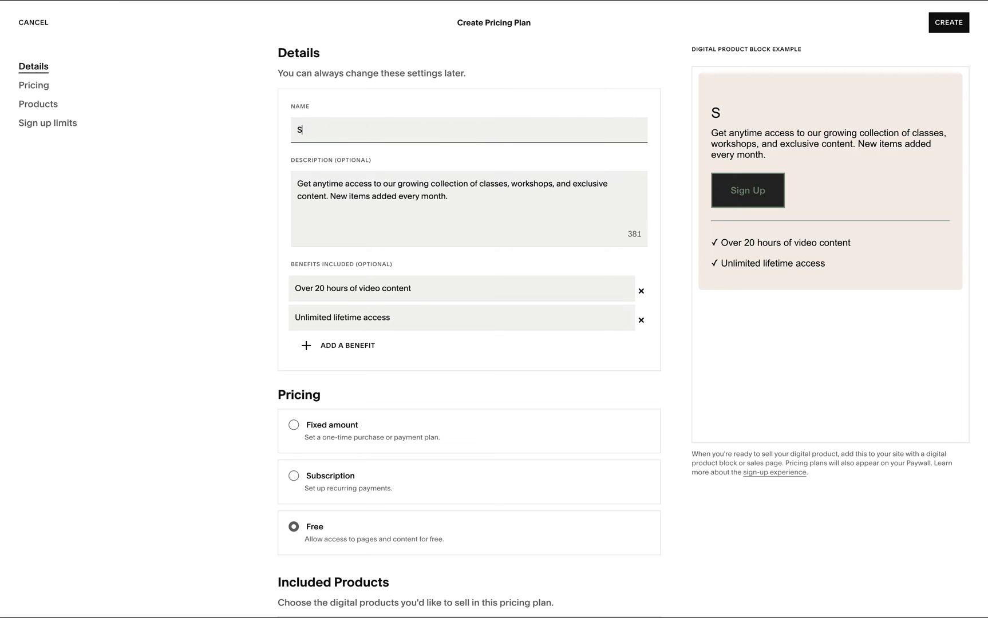
type("quareone Free")
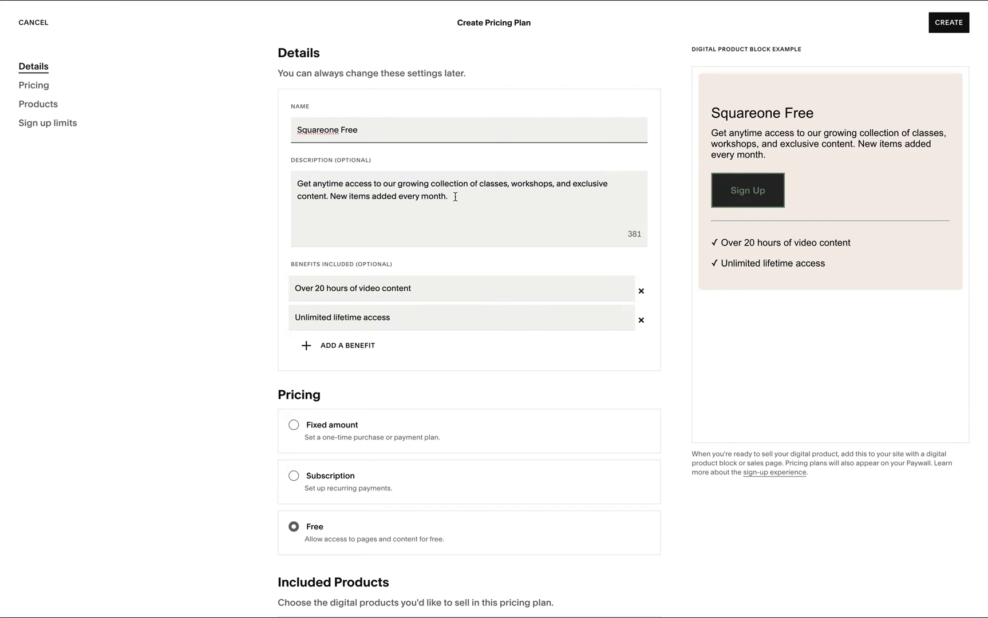
left_click_drag(454, 197, 261, 166)
key("BackSpace")
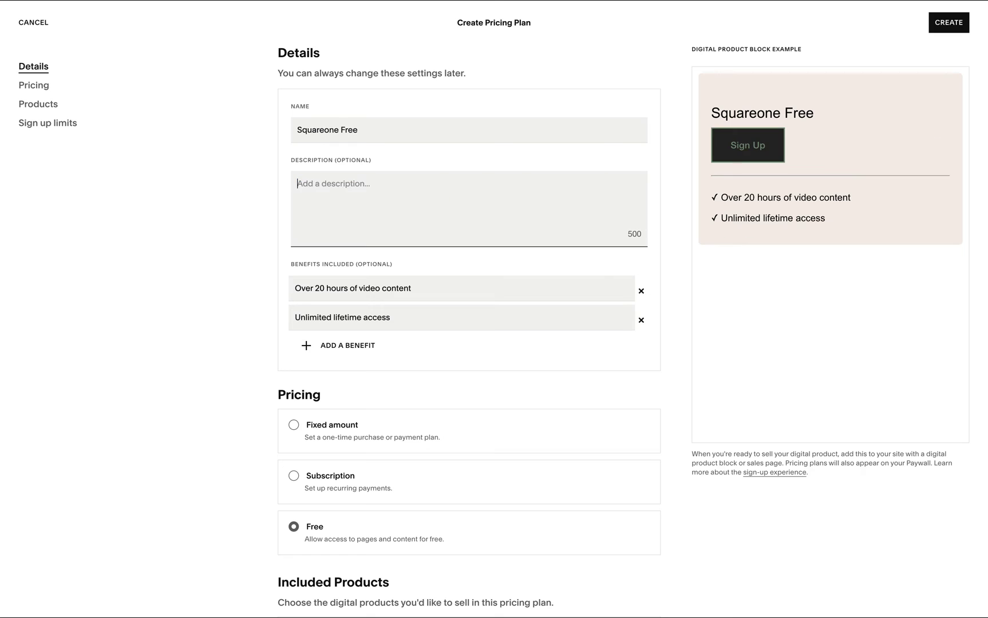
Remove both listed benefits from the free plan and create it
left_click(642, 291)
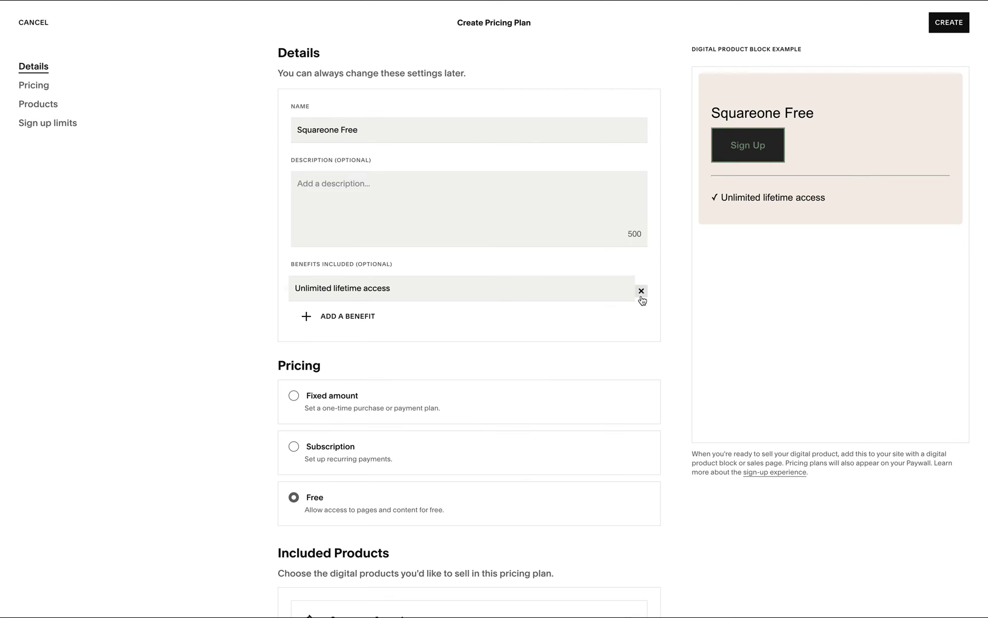
left_click(641, 292)
left_click(940, 24)
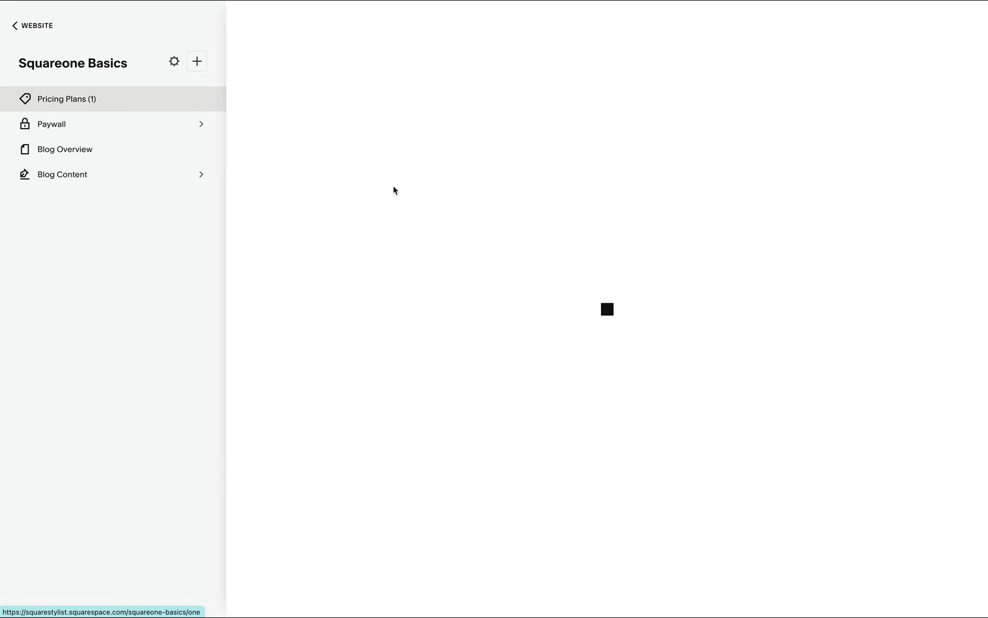
Open the Welcome to Squareone blog post for editing and review its public excerpt in the post settings
left_click(98, 184)
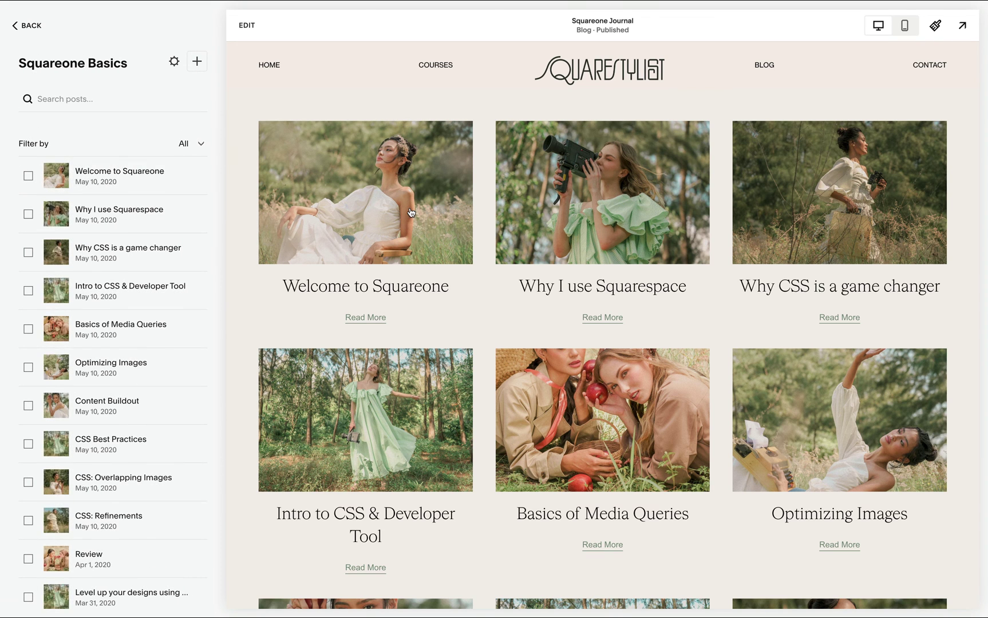
left_click(328, 184)
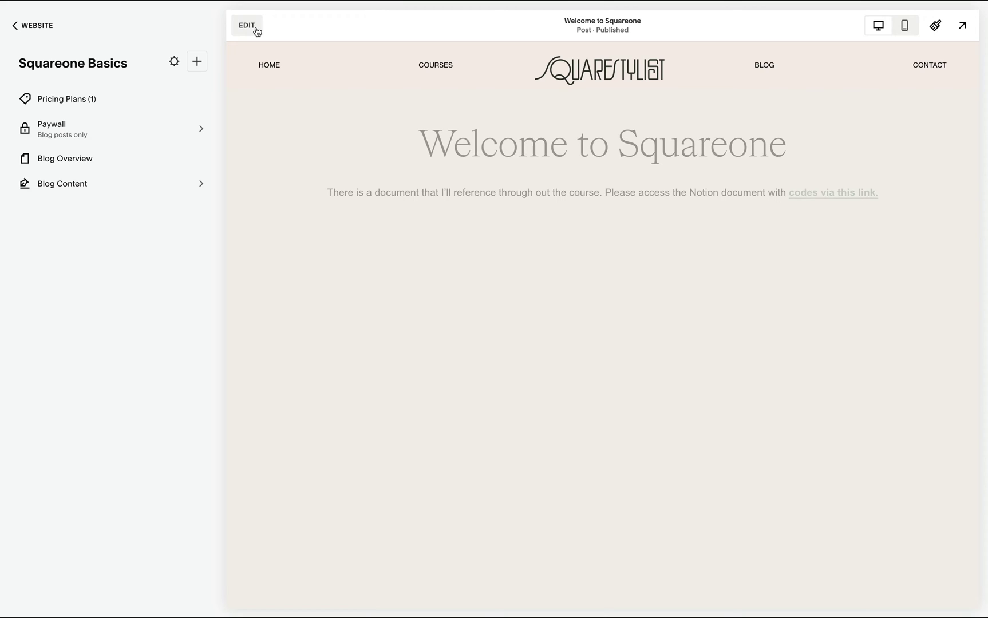
left_click(247, 26)
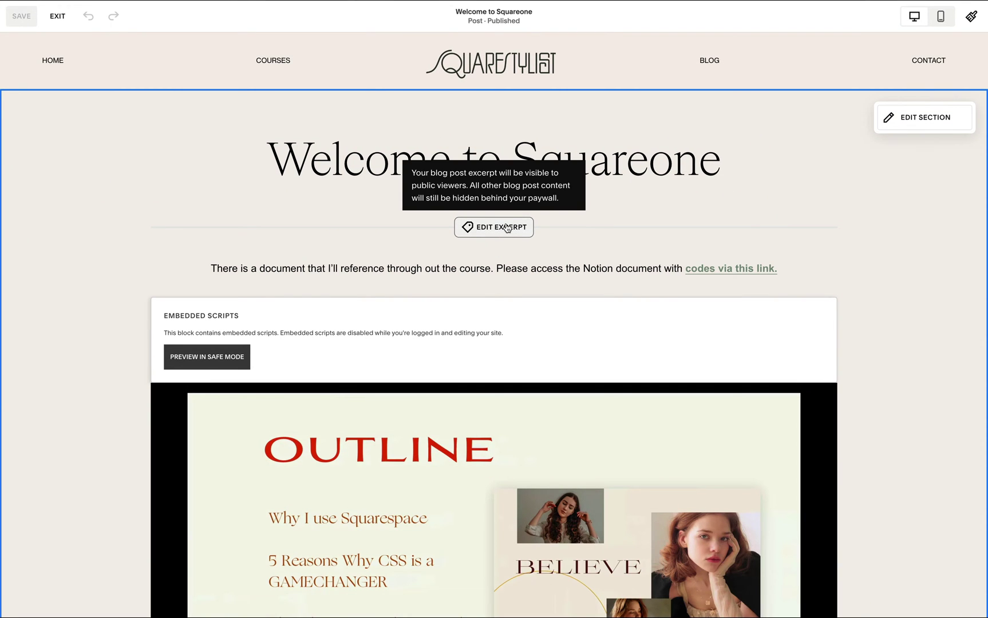
left_click(507, 228)
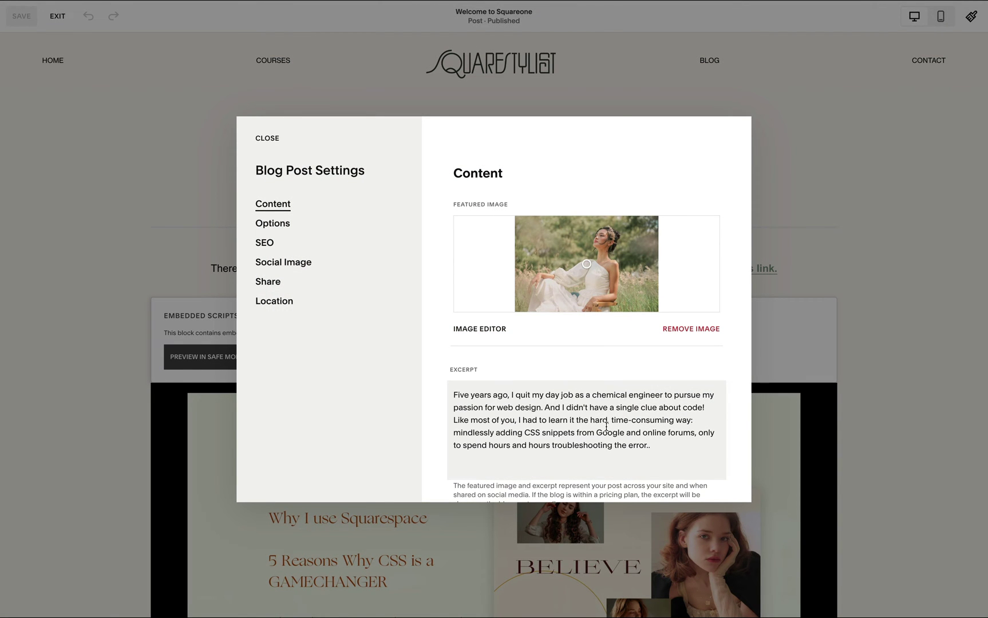
left_click(885, 241)
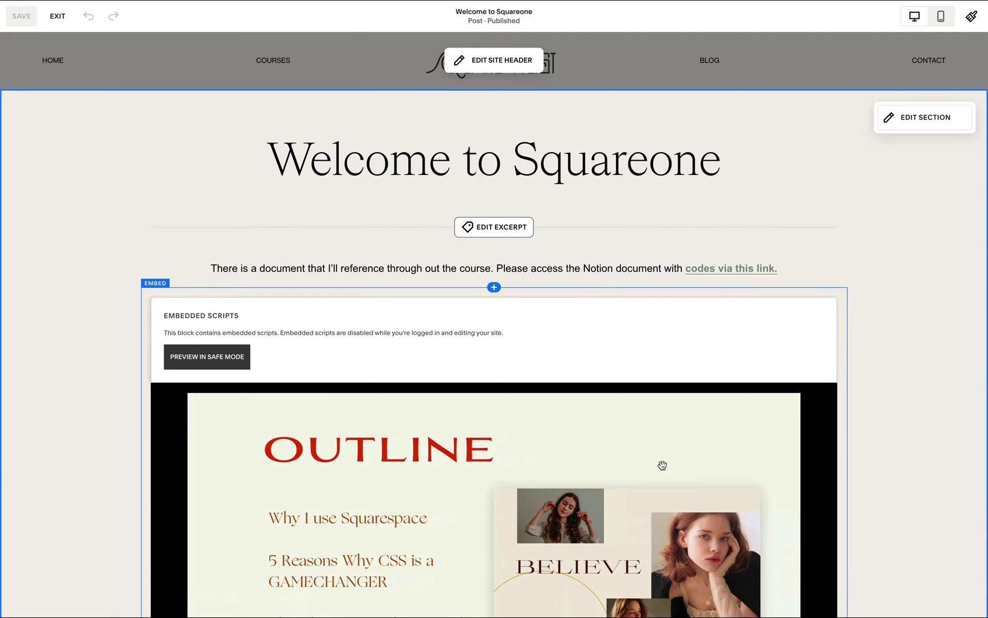
Visit squarestylist.squarespace.com/squareone-basics/one in an incognito window and follow the join option through to sign-up
key("super+shift+n")
type("https://squarestylist.squarespace.com/squareone-basics/one")
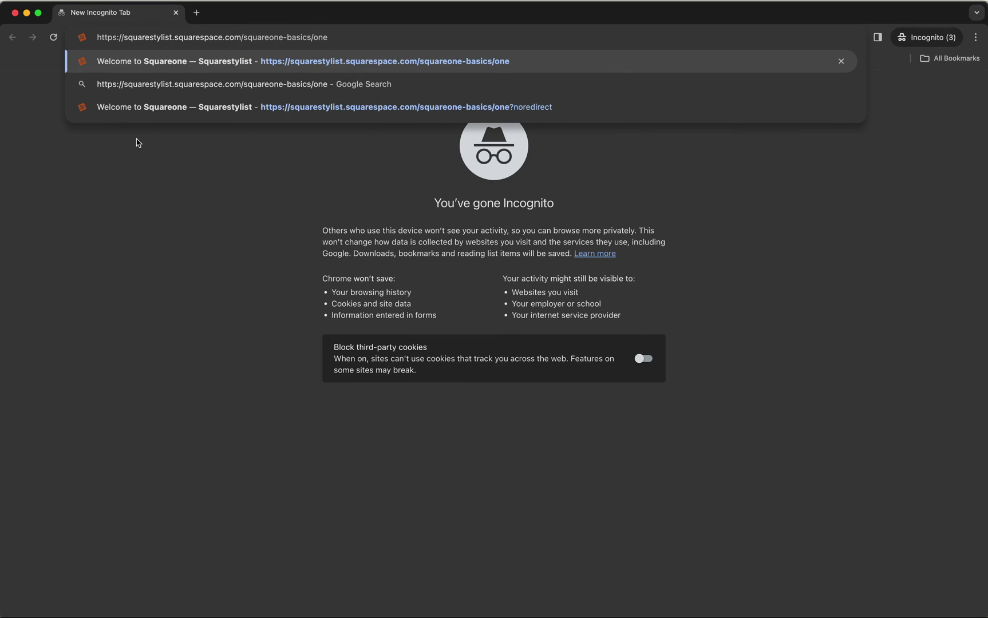
key("Return")
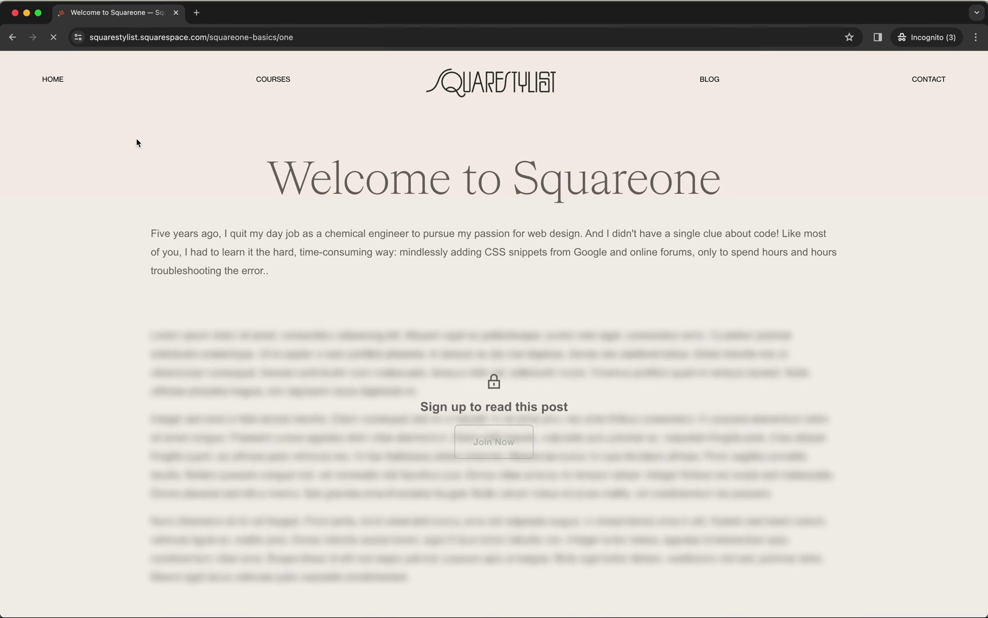
scroll(371, 315, "down", 2)
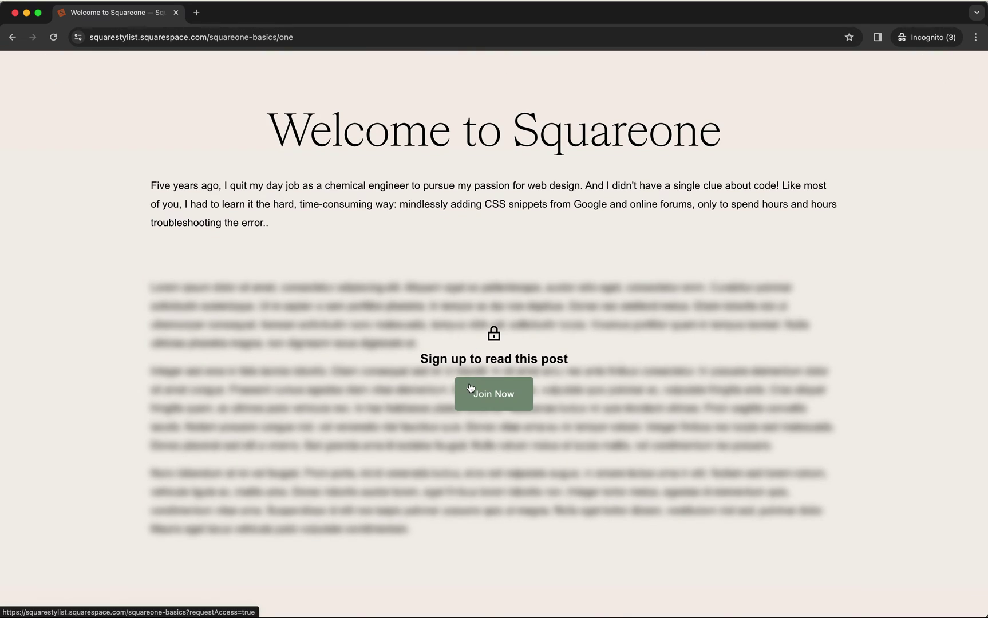
left_click(507, 401)
left_click(510, 289)
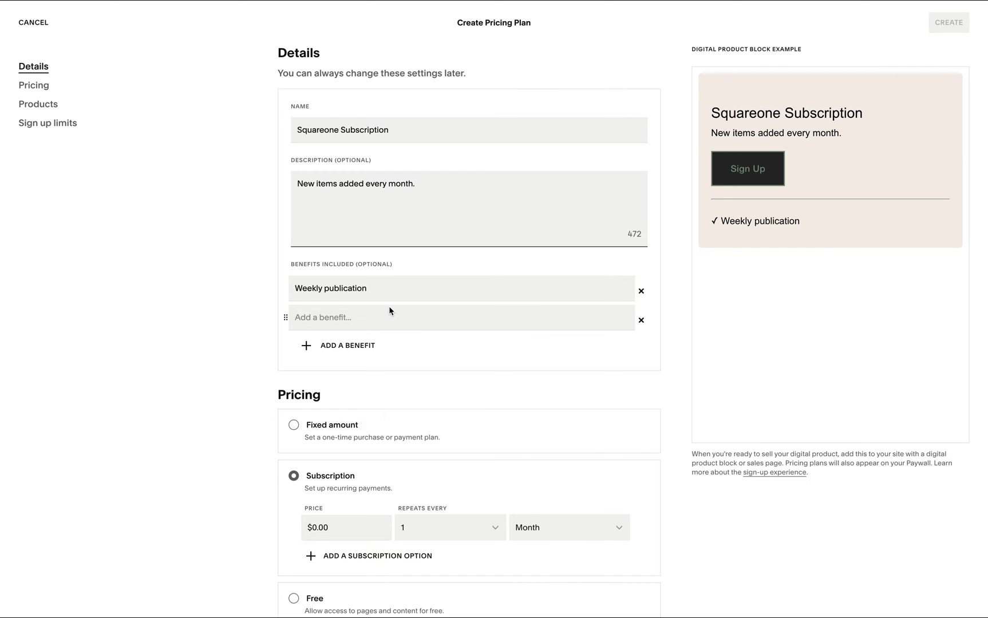
Set the Squareone Subscription plan's price to $10, repeating every 1 month
left_click(228, 416)
scroll(228, 417, "down", 3)
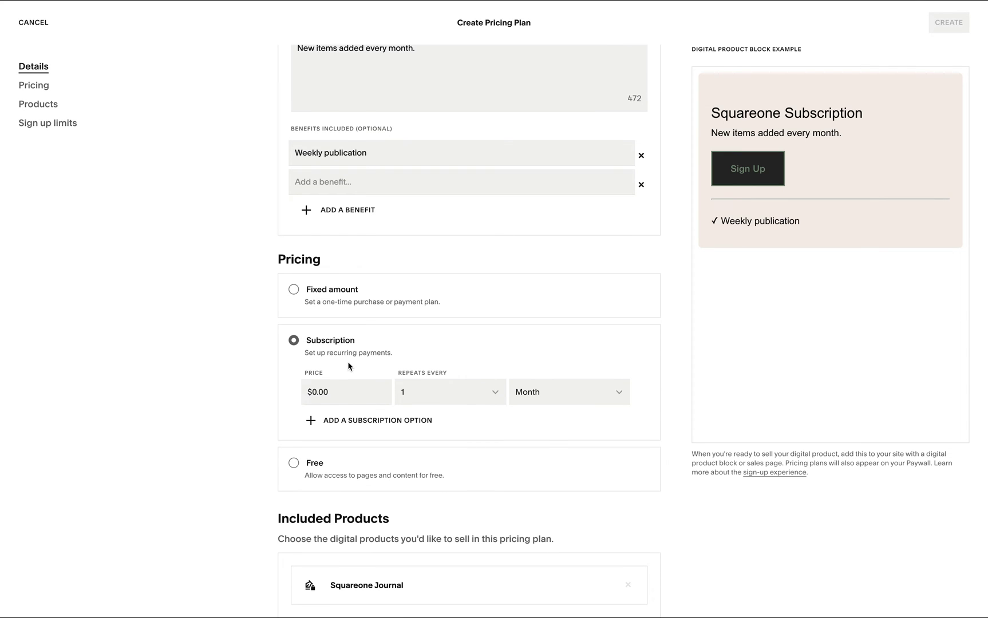
left_click(554, 393)
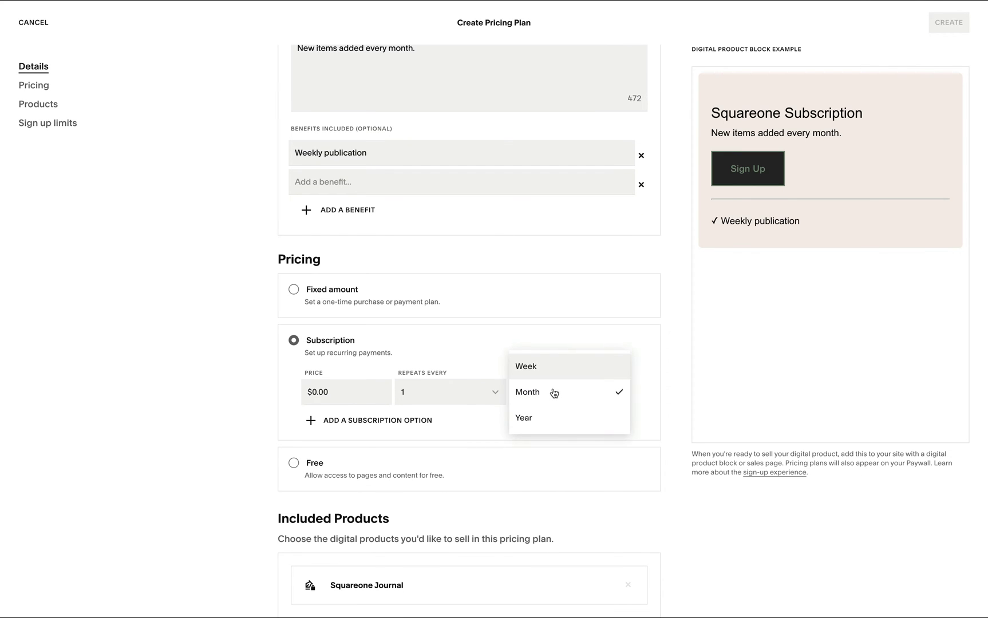
left_click(554, 393)
left_click(321, 392)
type("10")
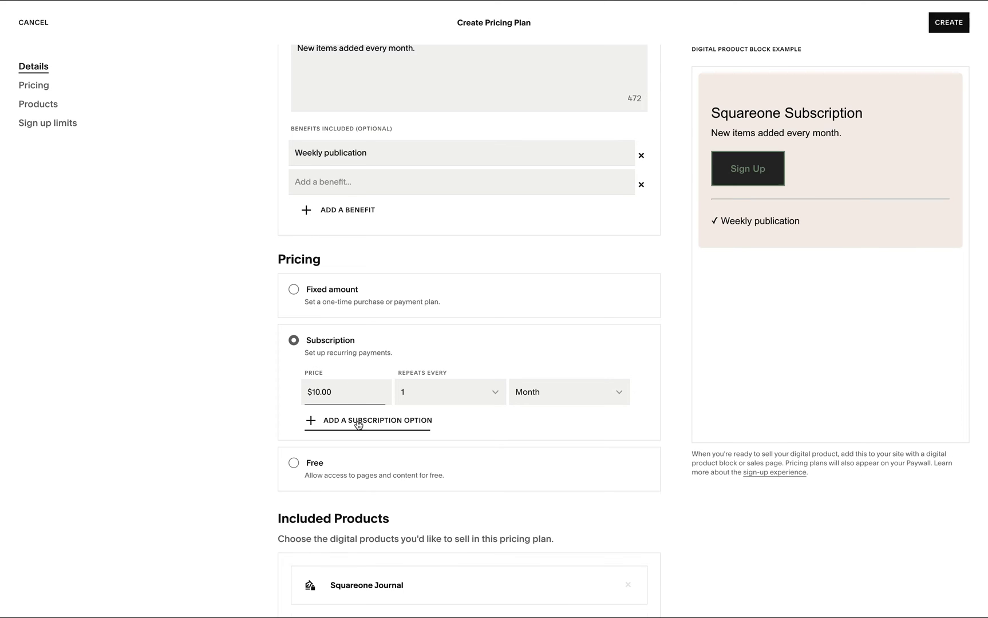
Add a second subscription option to the plan at $1,000, repeating every 1 year
left_click(358, 425)
left_click(545, 422)
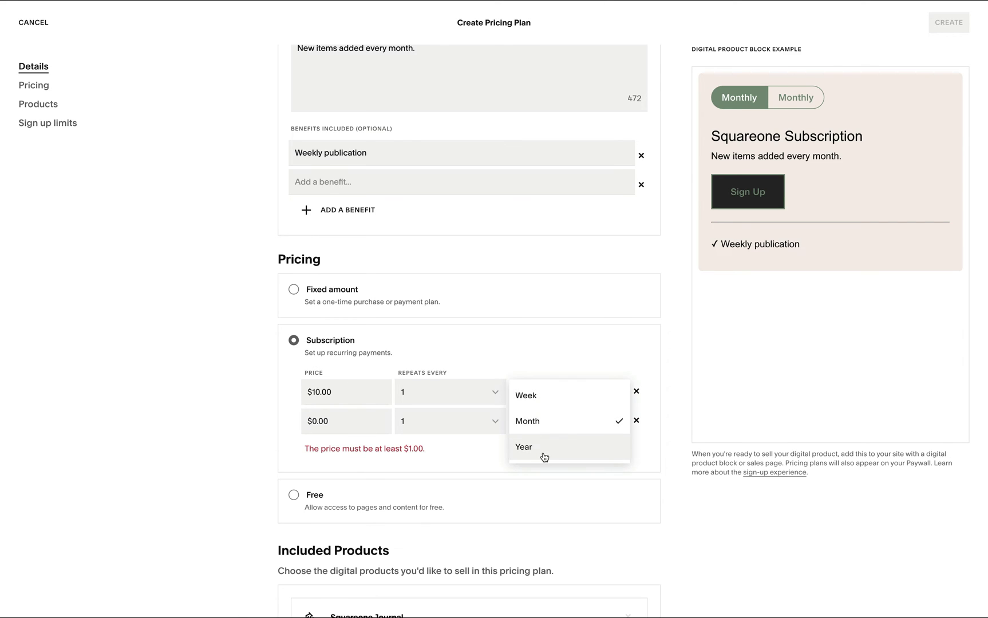
left_click(543, 457)
left_click(316, 426)
type("1000")
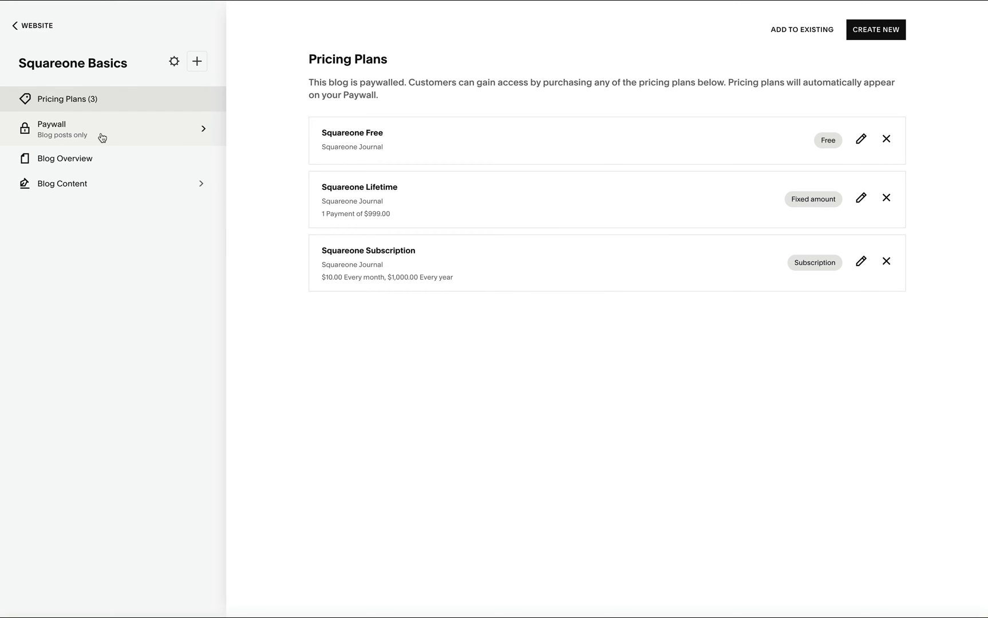
Review the Squareone Basics pricing plans and hide the Squareone Free plan from the blog's paywall
left_click(88, 101)
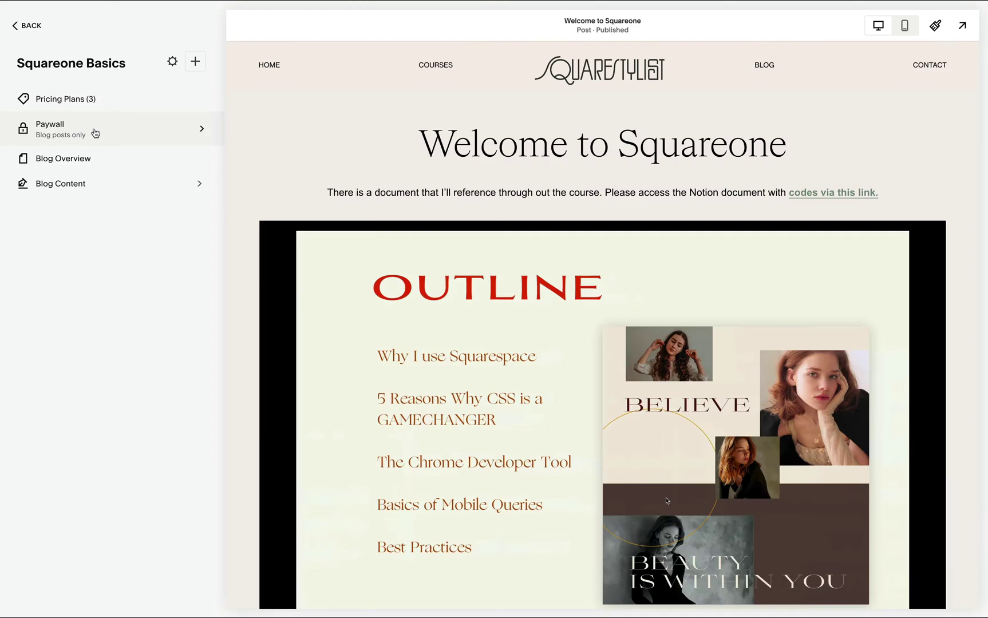
left_click(95, 134)
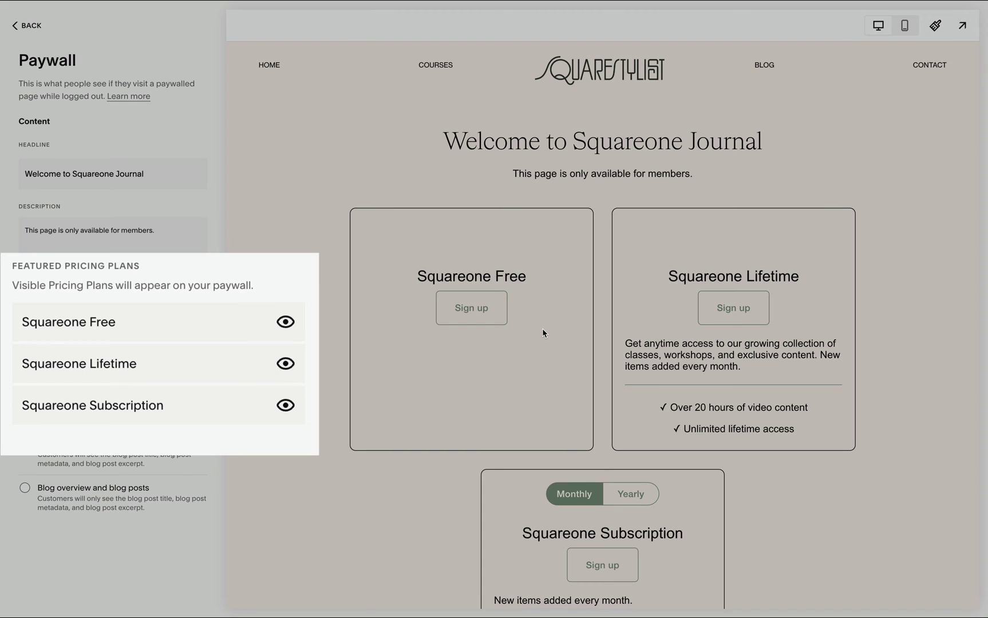
left_click(285, 322)
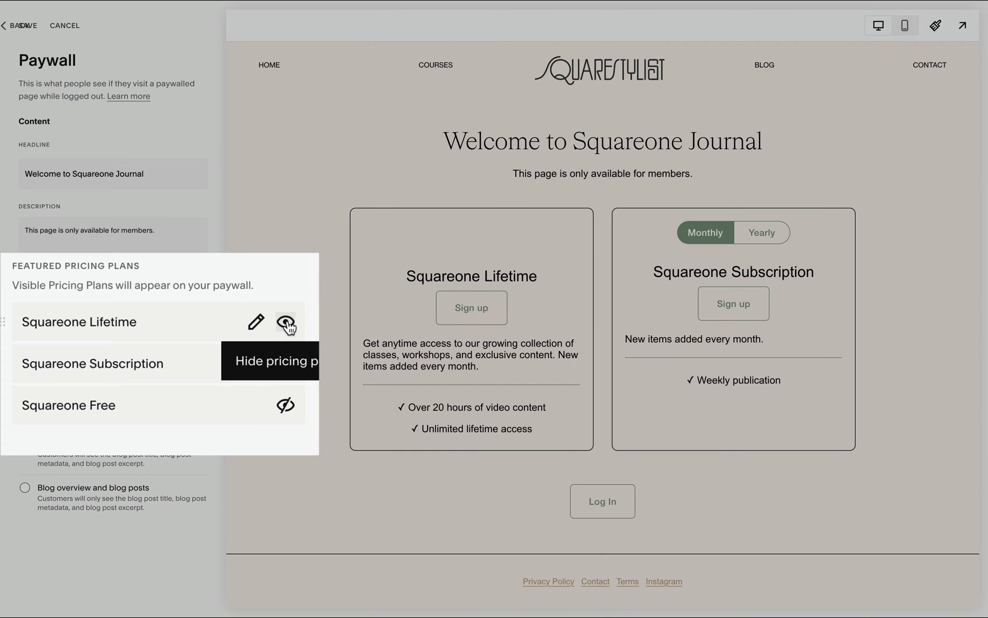
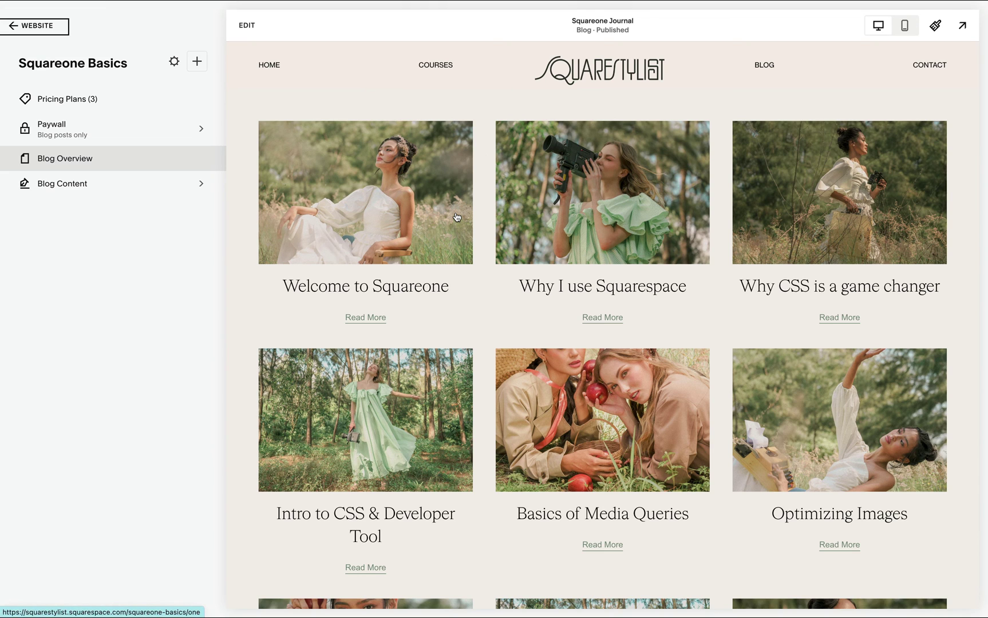
Set the Why I use Squarespace blog post as a public preview
left_click(127, 183)
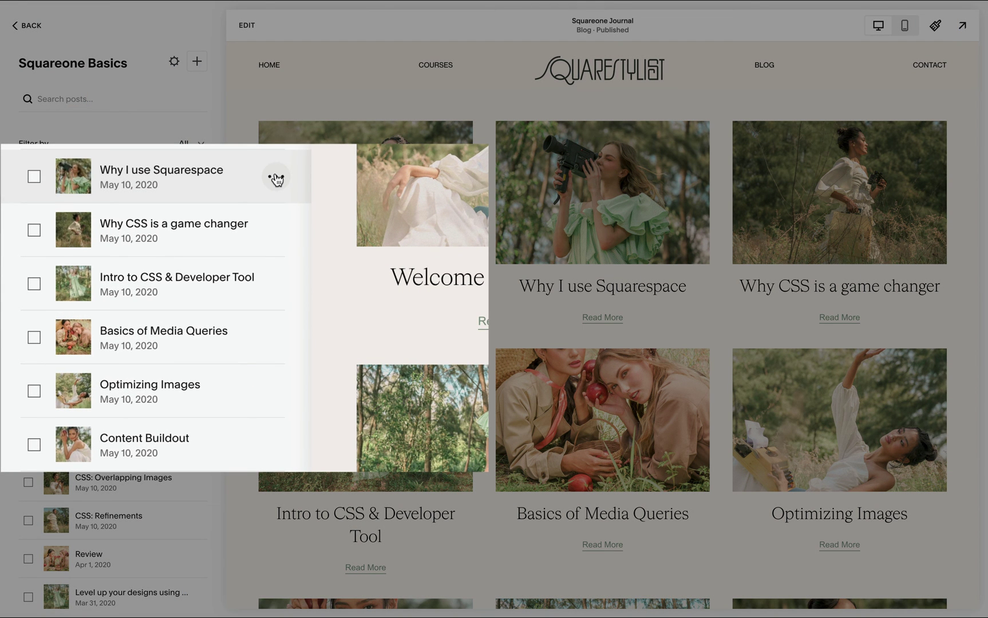
left_click(276, 178)
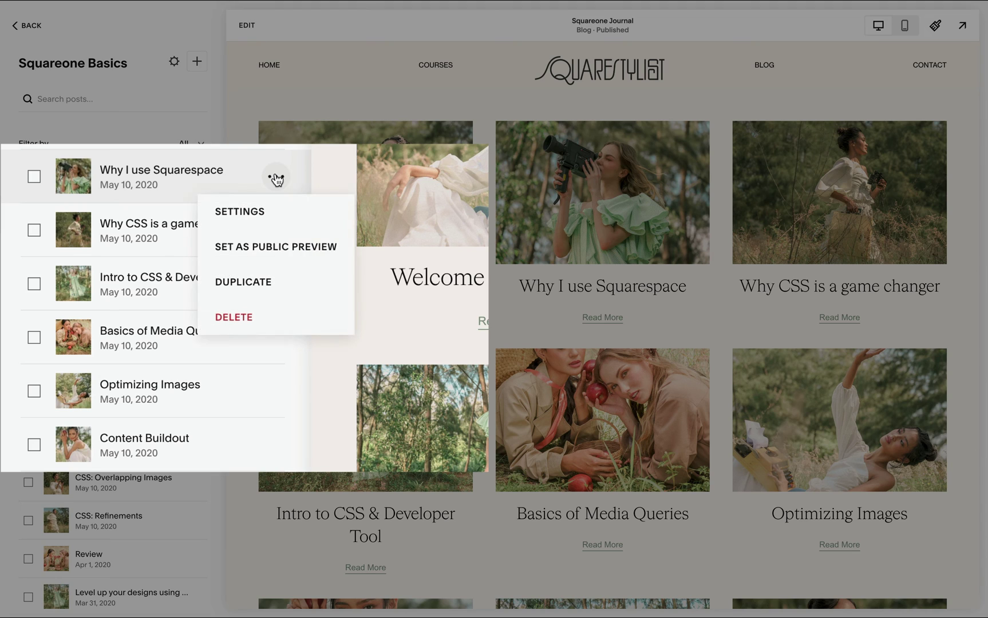
left_click(303, 245)
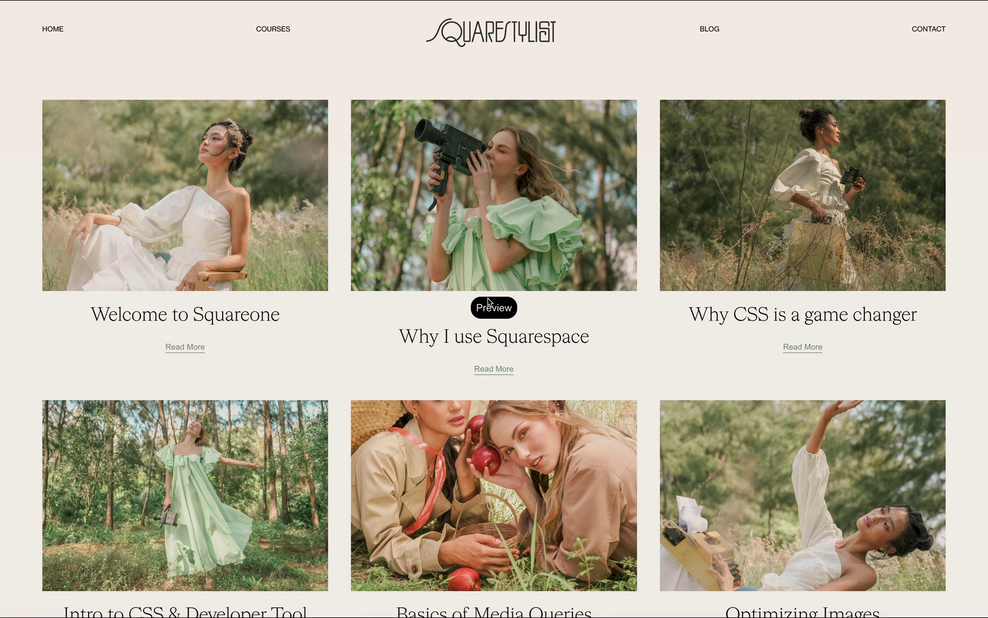
Check as a visitor how the Welcome to Squareone post and the Why I use Squarespace preview appear, and continue to Why CSS is a game changer
left_click(210, 187)
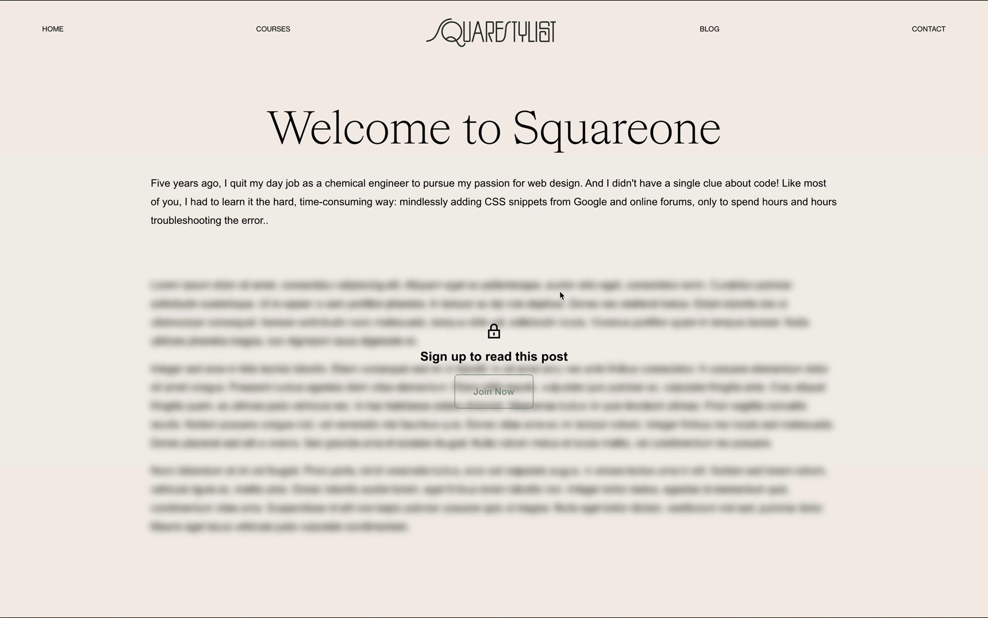
scroll(560, 290, "down", 3)
left_click(808, 453)
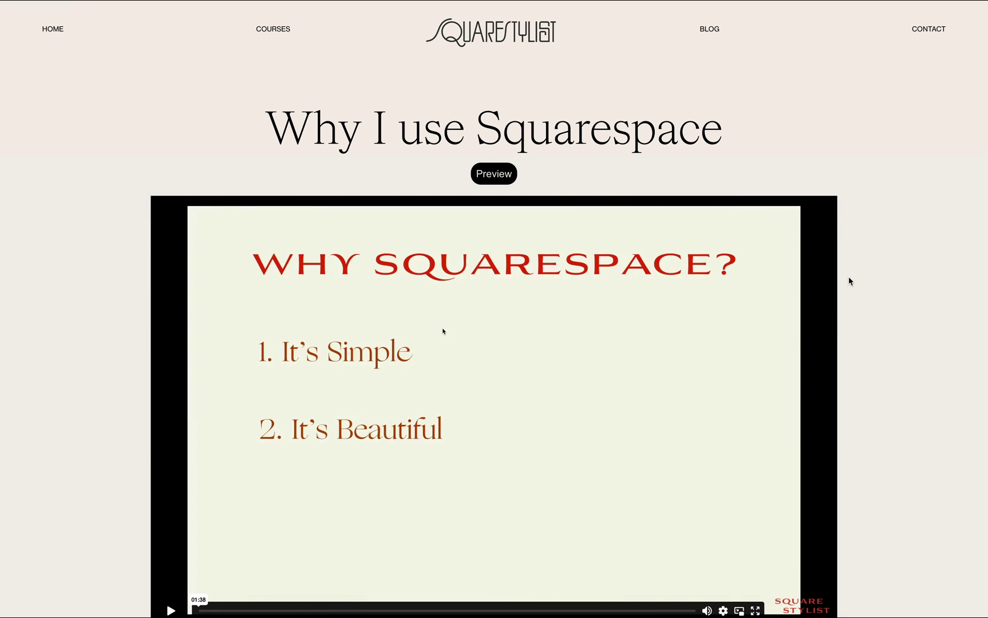
scroll(806, 190, "down", 2)
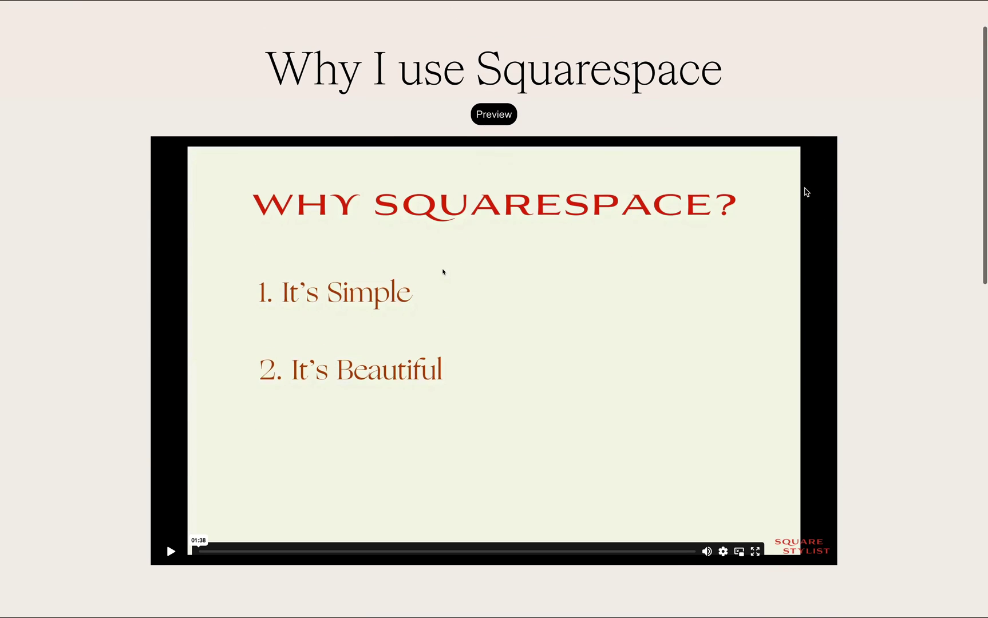
scroll(882, 299, "down", 10)
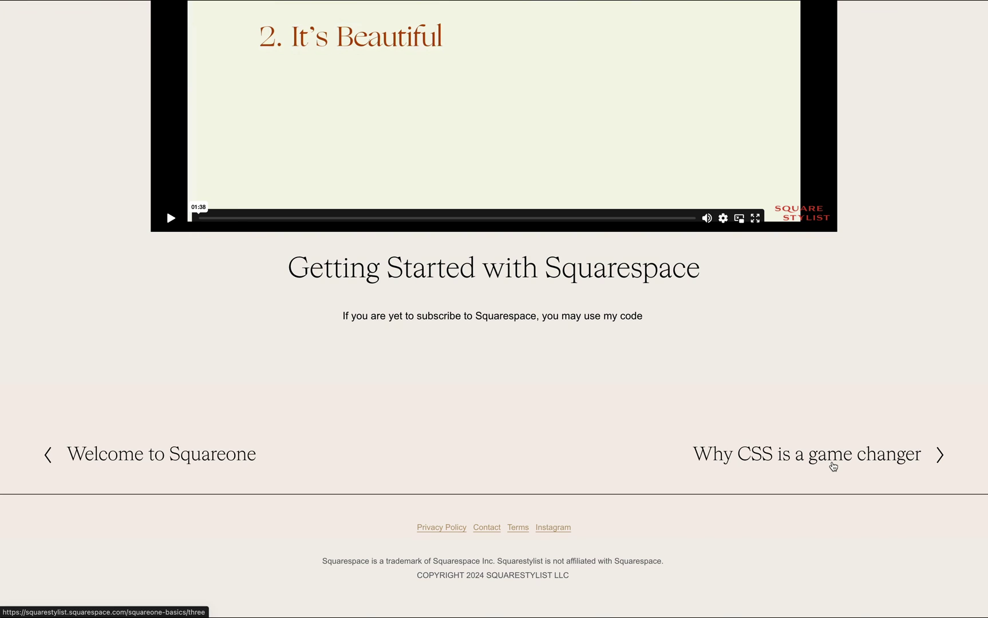
left_click(833, 463)
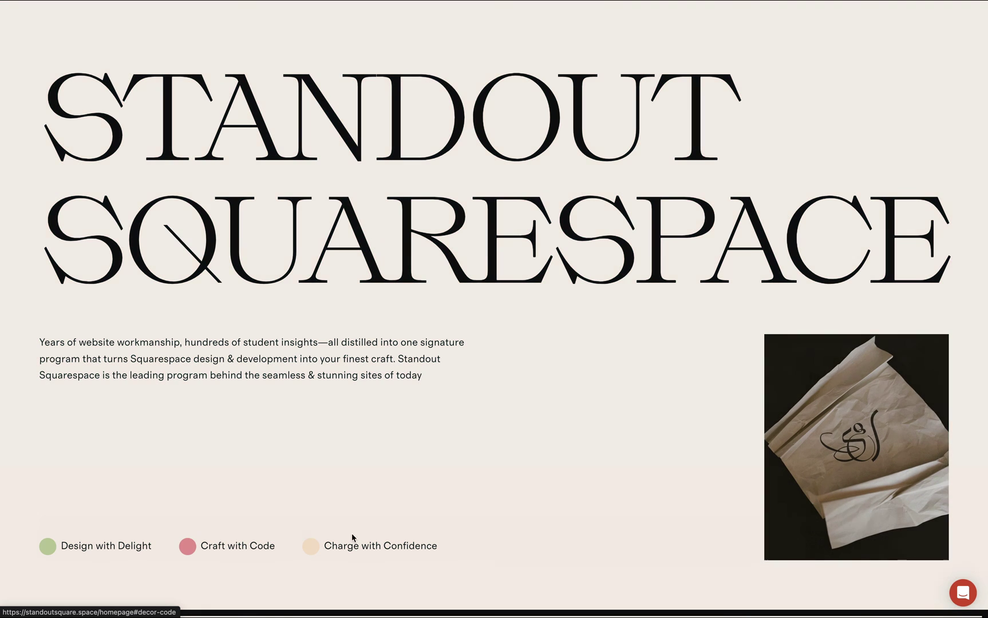
Look through the Standout Squarespace homepage, from the program introduction to the brand new curriculum section
scroll(378, 557, "down", 10)
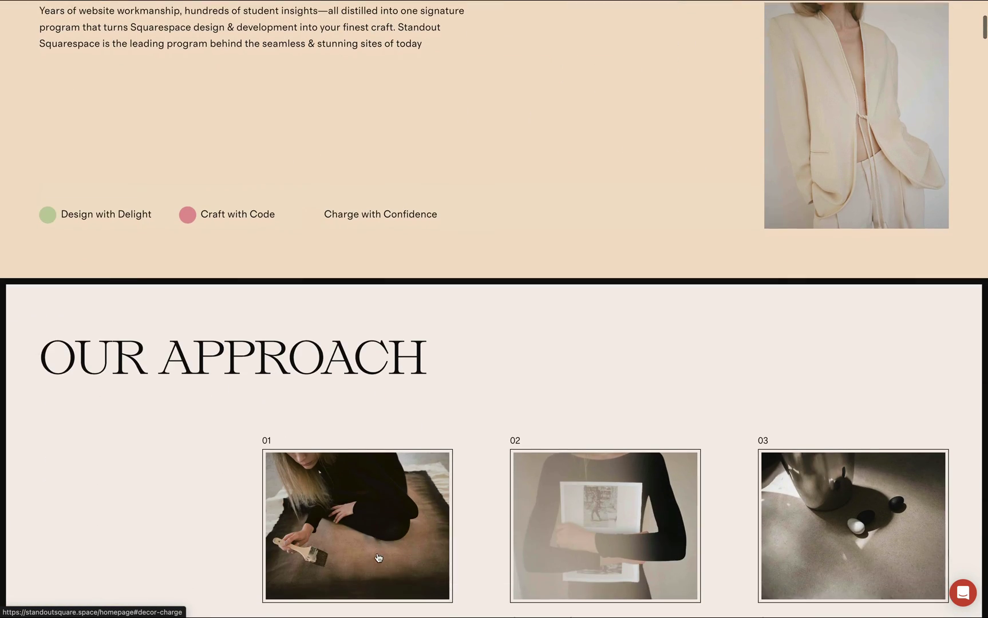
scroll(378, 557, "down", 15)
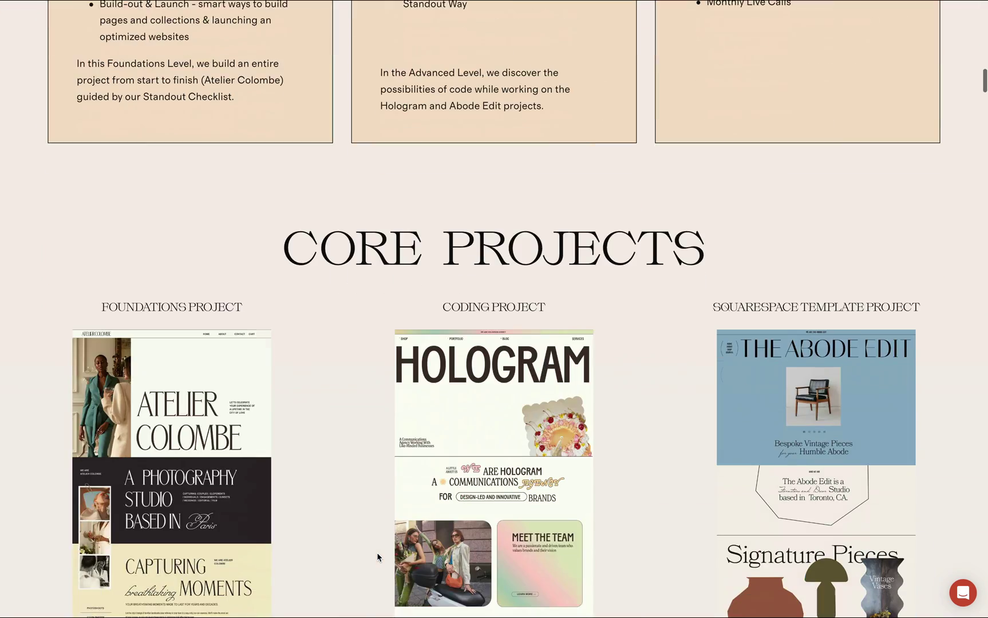
scroll(378, 557, "down", 8)
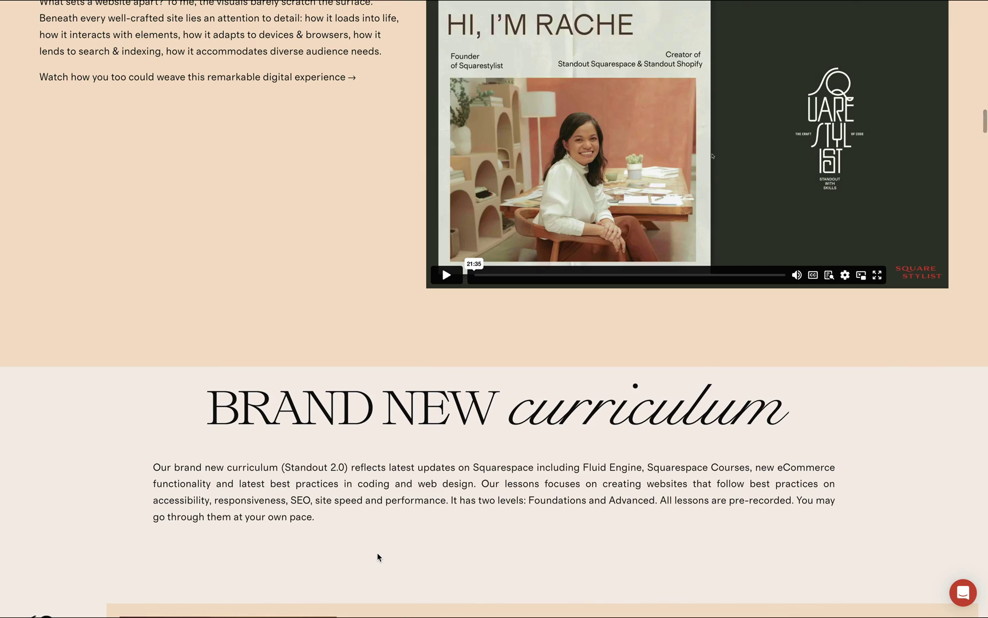